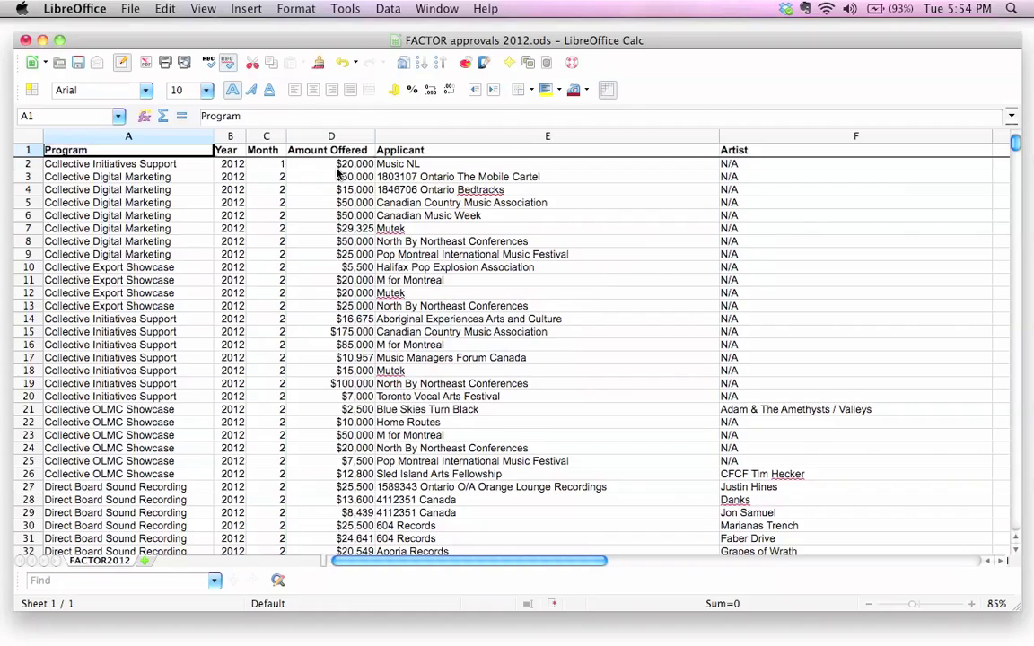
# Examine the Amount Offered column from its first entry in D2 to the empty cell below its last entry.
pyautogui.click(303, 163)
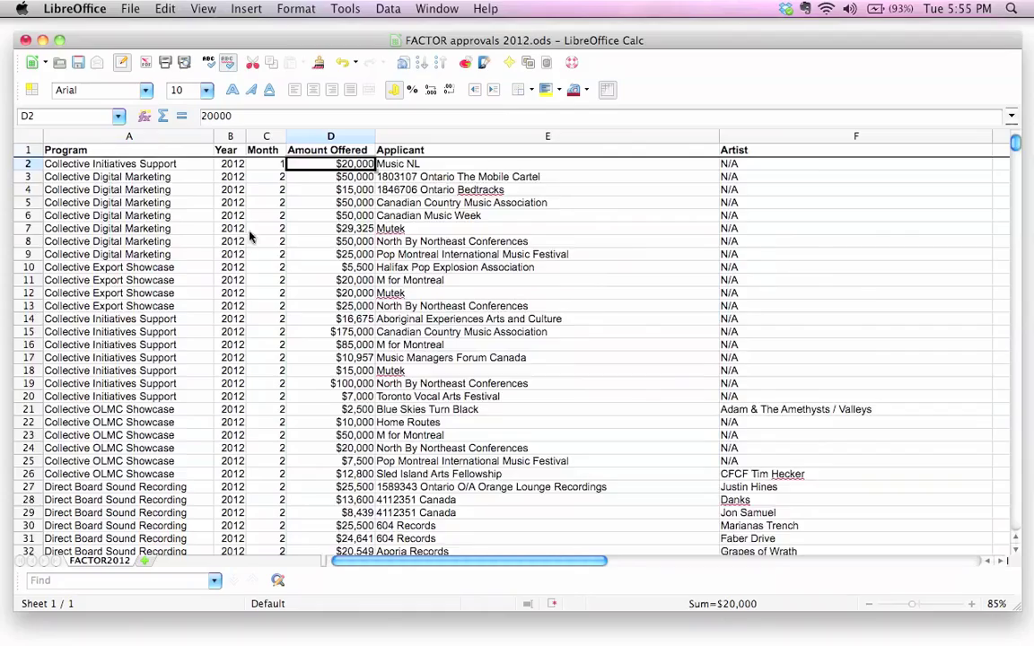
pyautogui.scroll(-20, 281, 248)
pyautogui.scroll(-20, 281, 247)
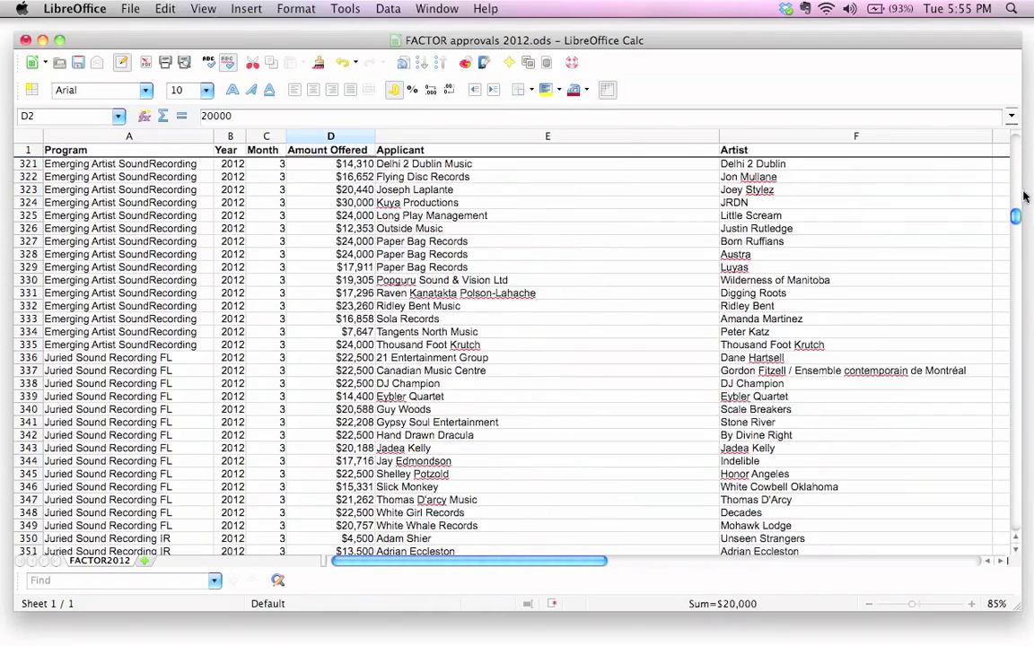
pyautogui.moveTo(1015, 216); pyautogui.dragTo(1019, 525)
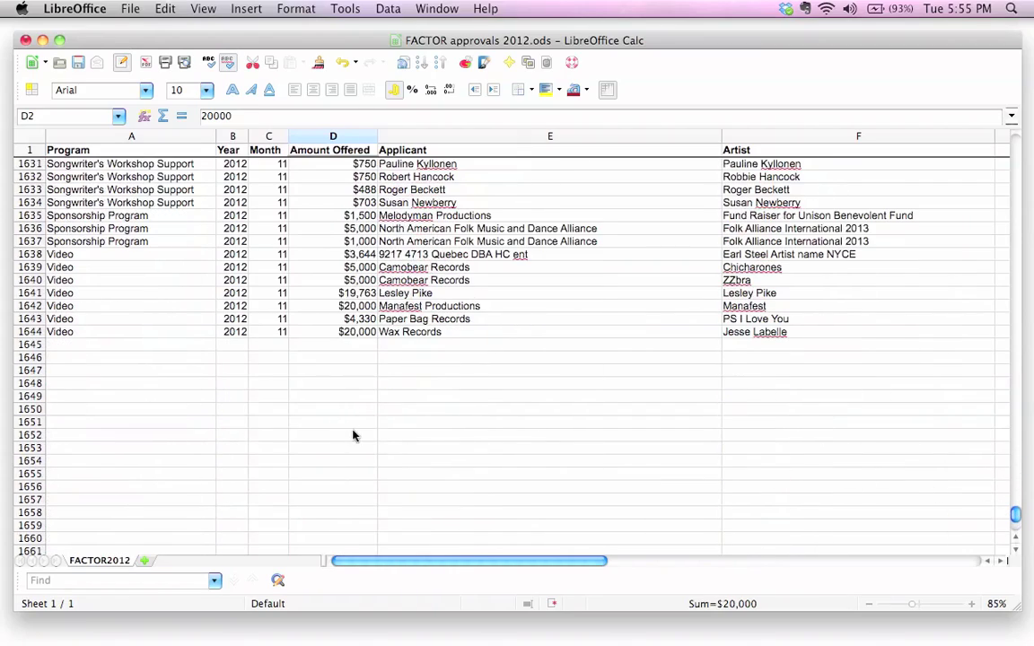
pyautogui.click(346, 332)
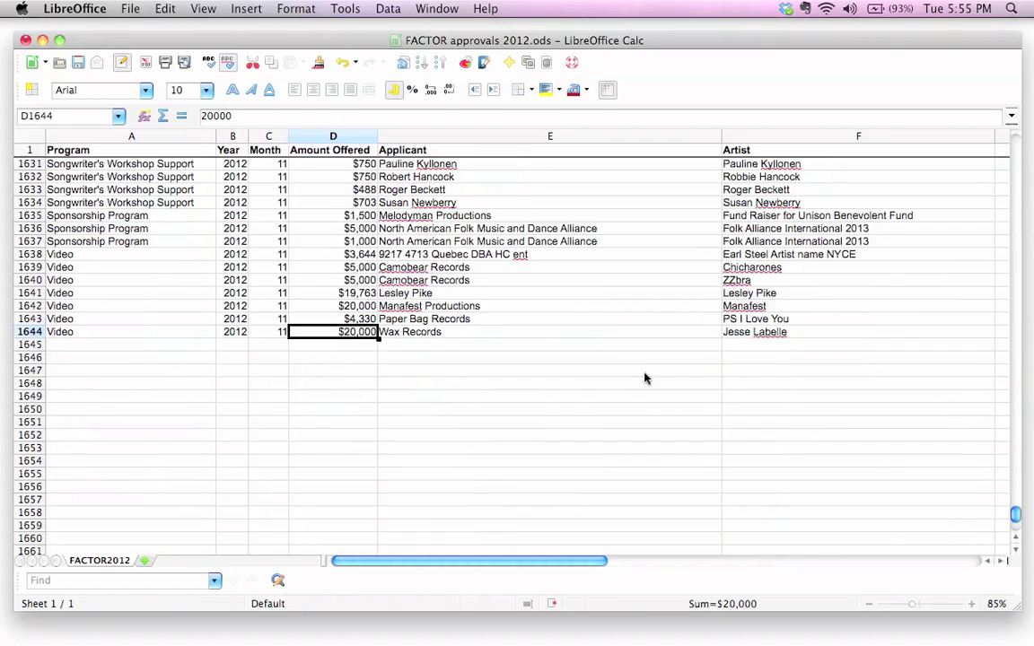
pyautogui.click(352, 349)
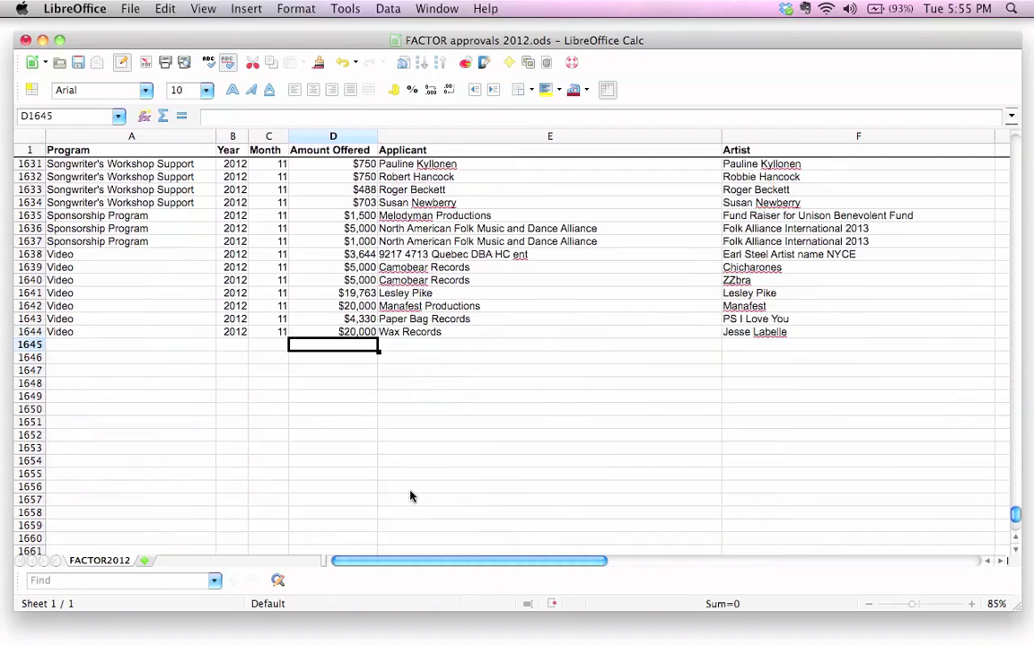
pyautogui.scroll(6, 260, 231)
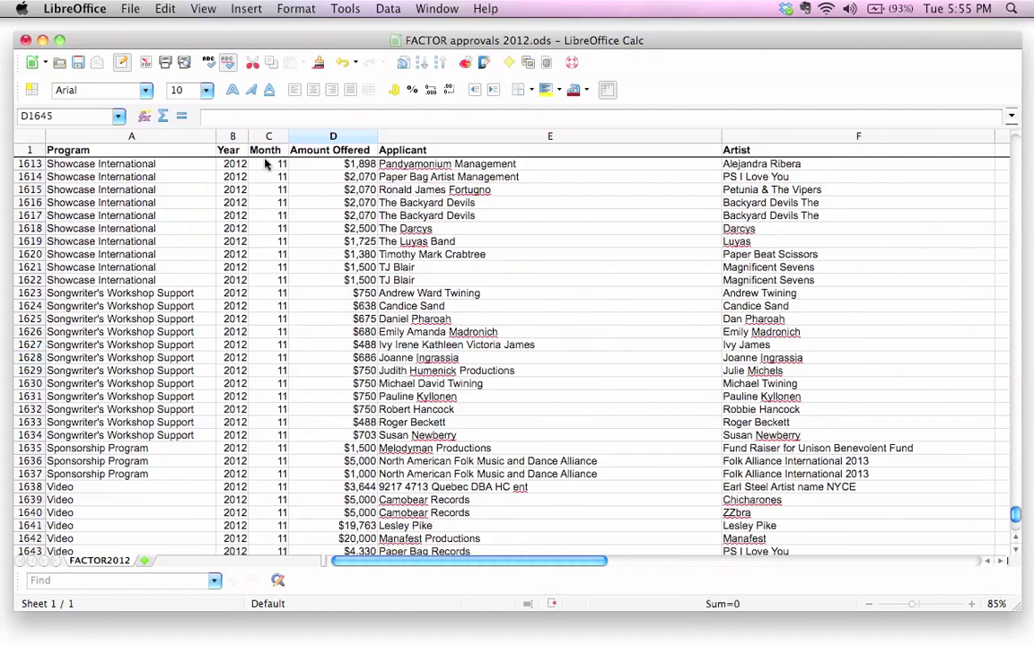
pyautogui.scroll(-4, 300, 323)
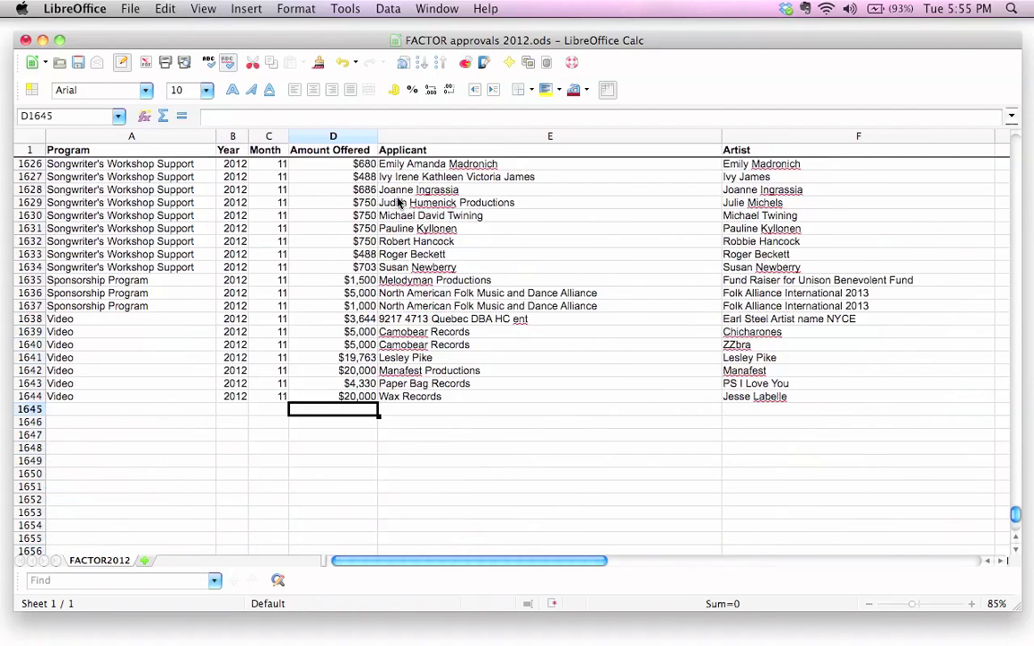
pyautogui.scroll(2, 352, 180)
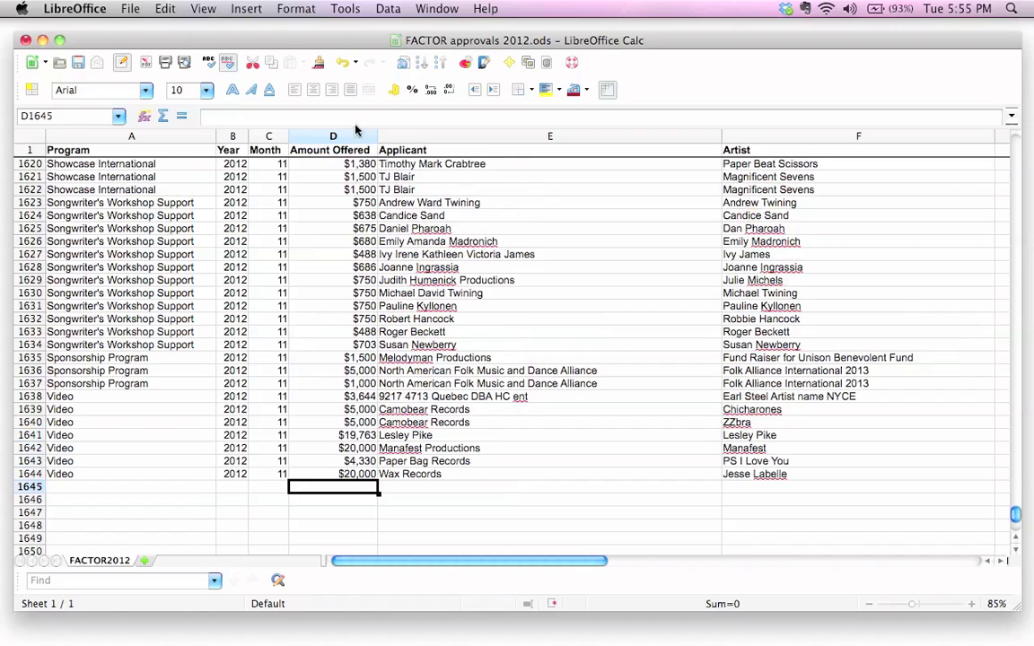
pyautogui.click(328, 134)
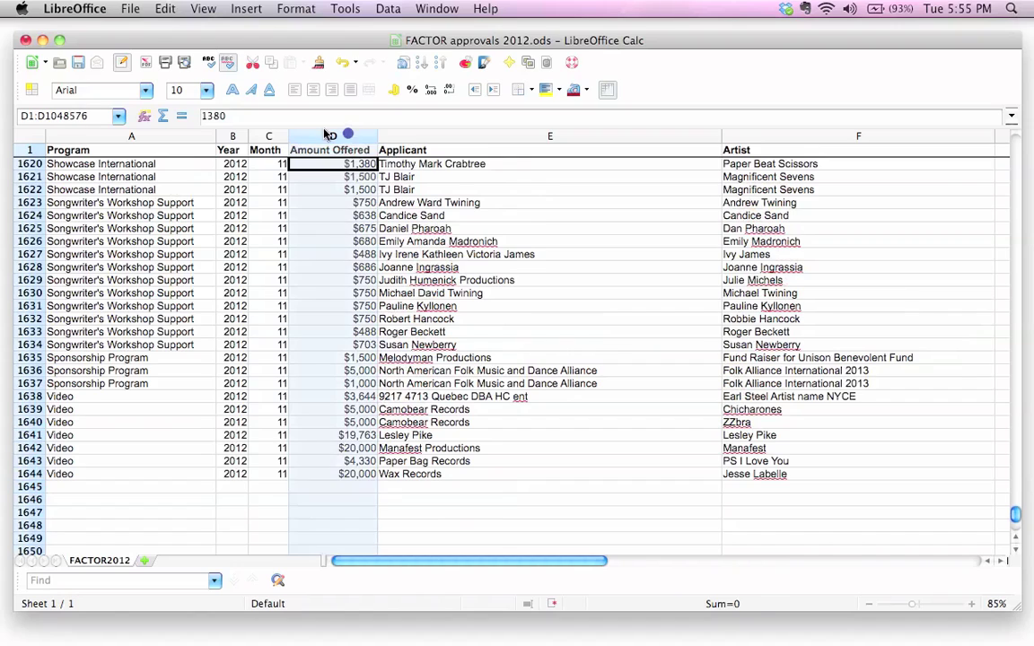
pyautogui.click(332, 487)
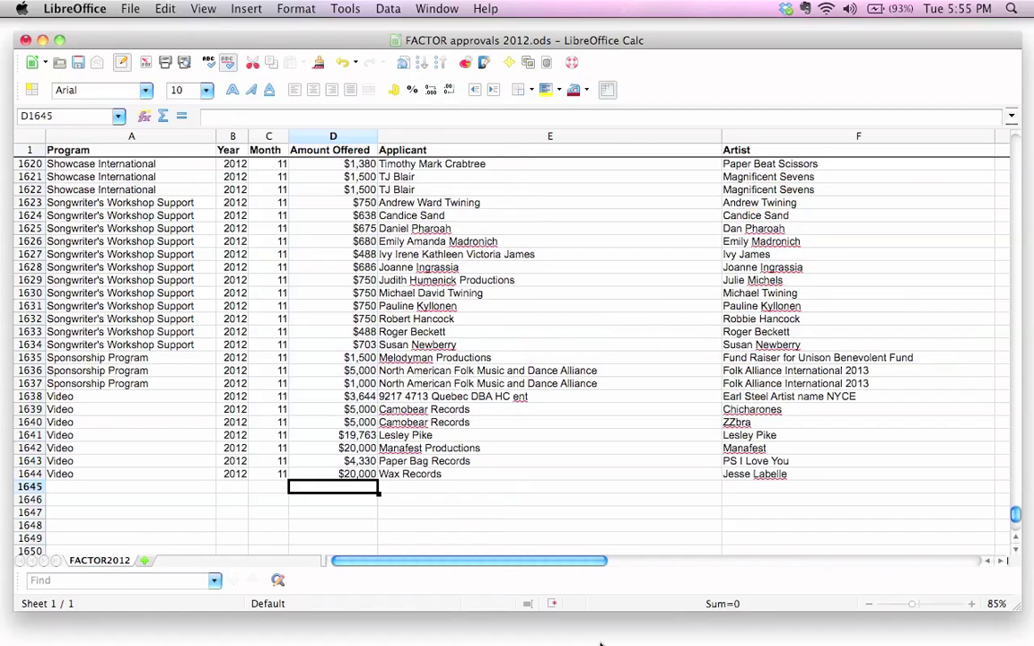
pyautogui.click(442, 494)
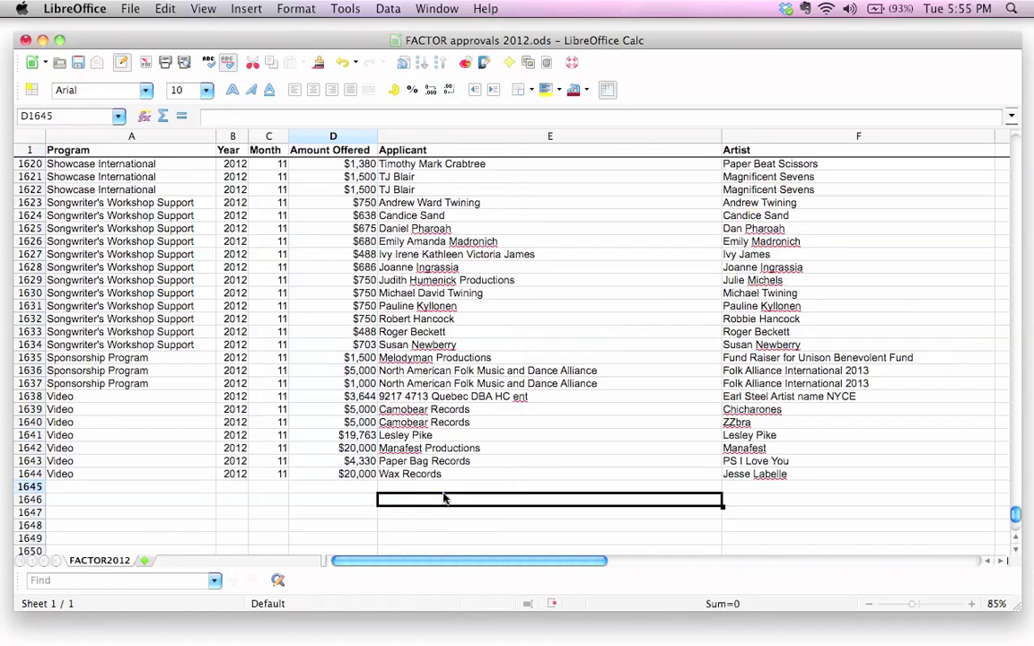
# Total the Amount Offered column in cell D1645 with the formula =SUM(D2:D1644).
pyautogui.click(347, 489)
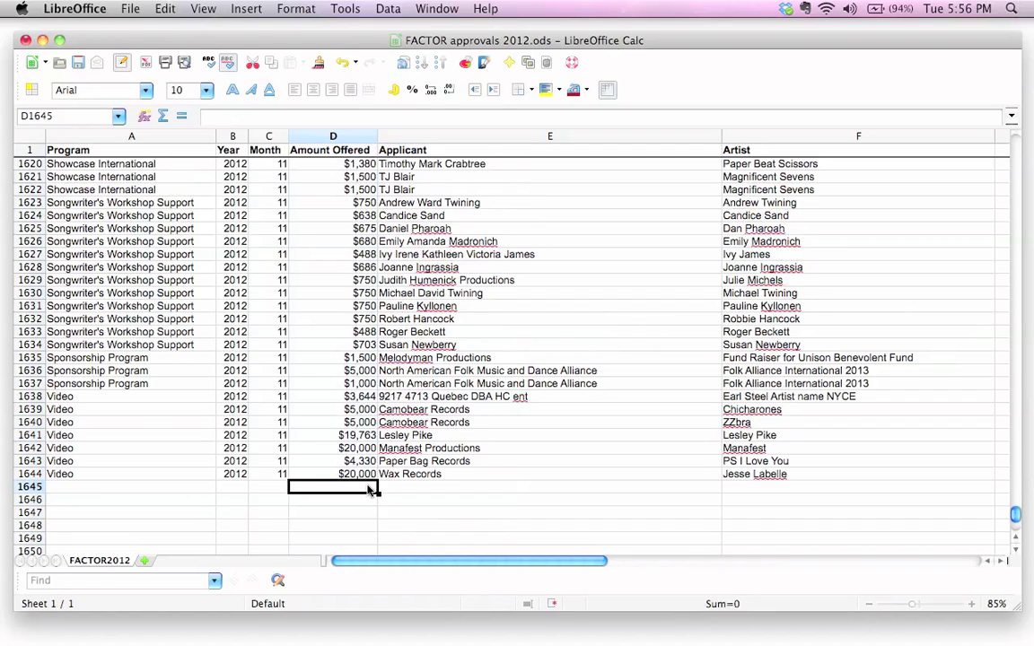
pyautogui.write('=')
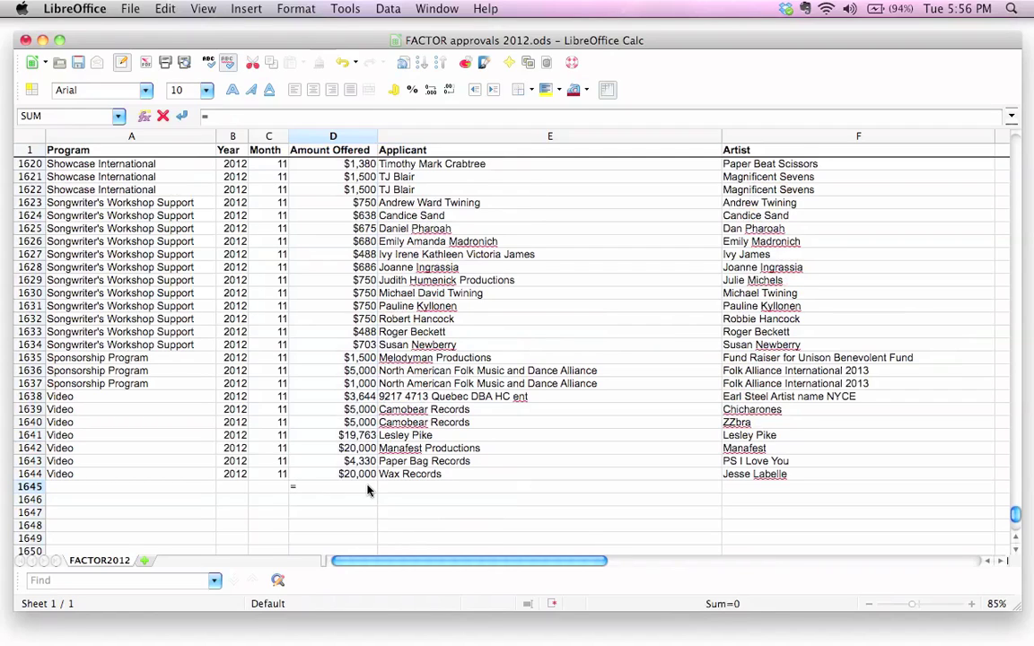
pyautogui.write('SUM')
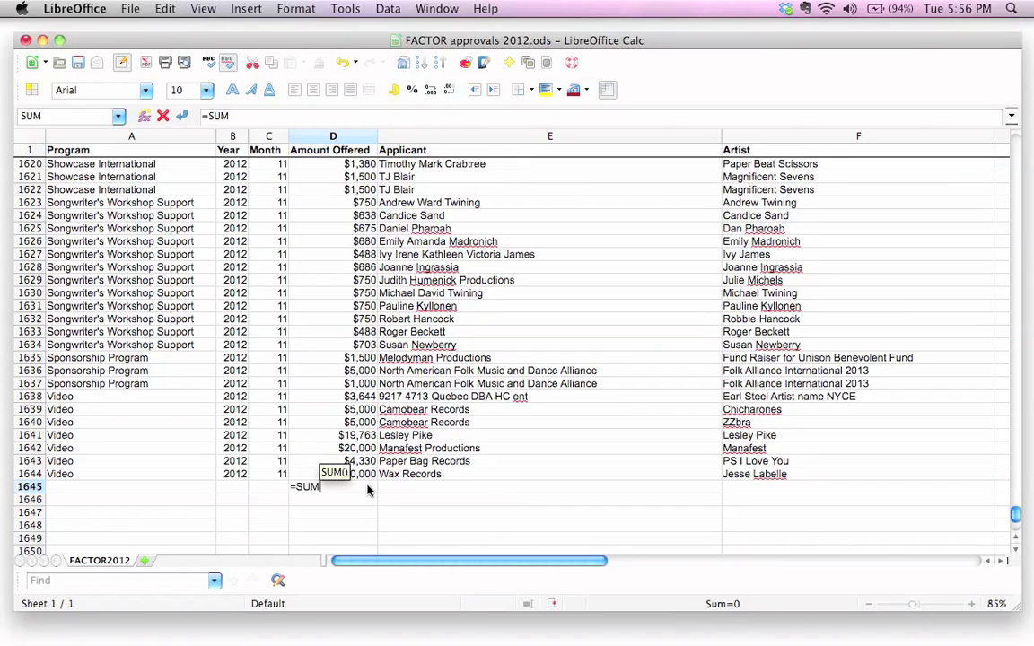
pyautogui.write('(')
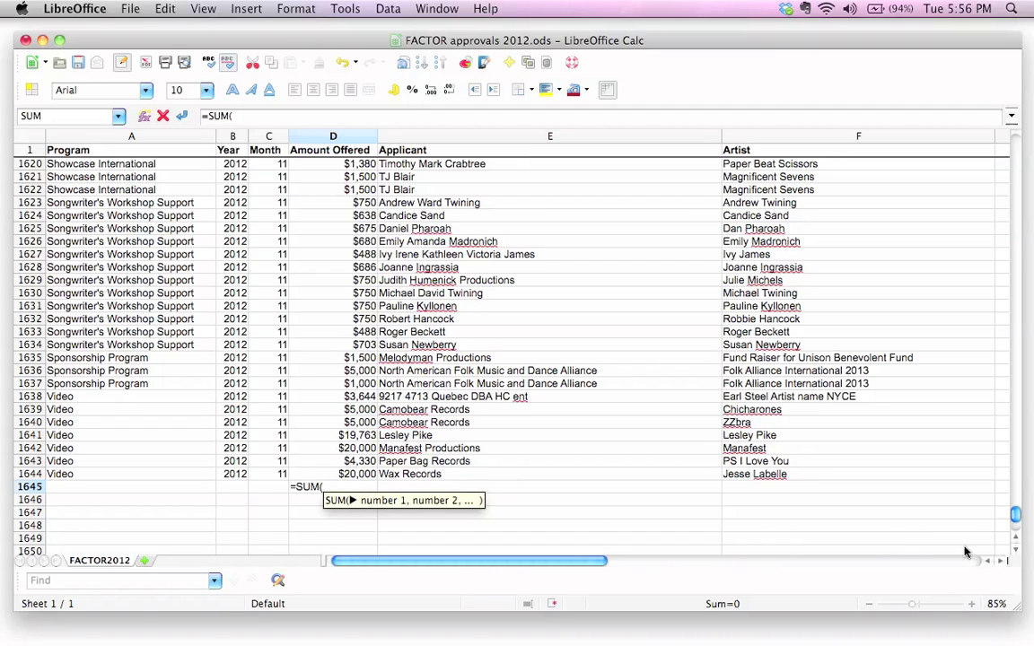
pyautogui.moveTo(1013, 513); pyautogui.dragTo(1032, 135)
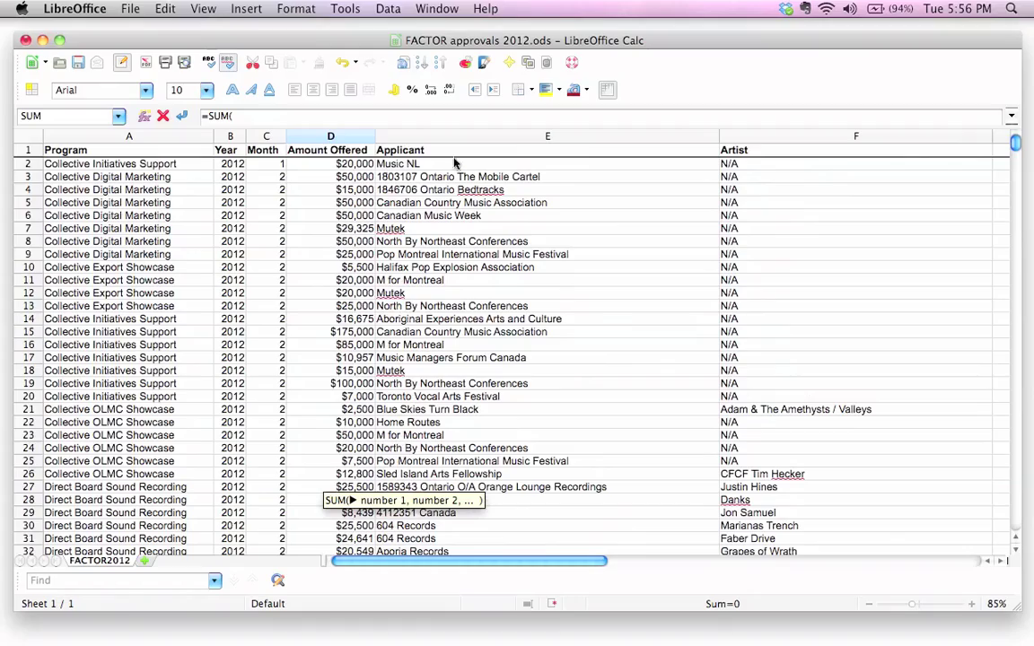
pyautogui.moveTo(1012, 141); pyautogui.dragTo(1019, 522)
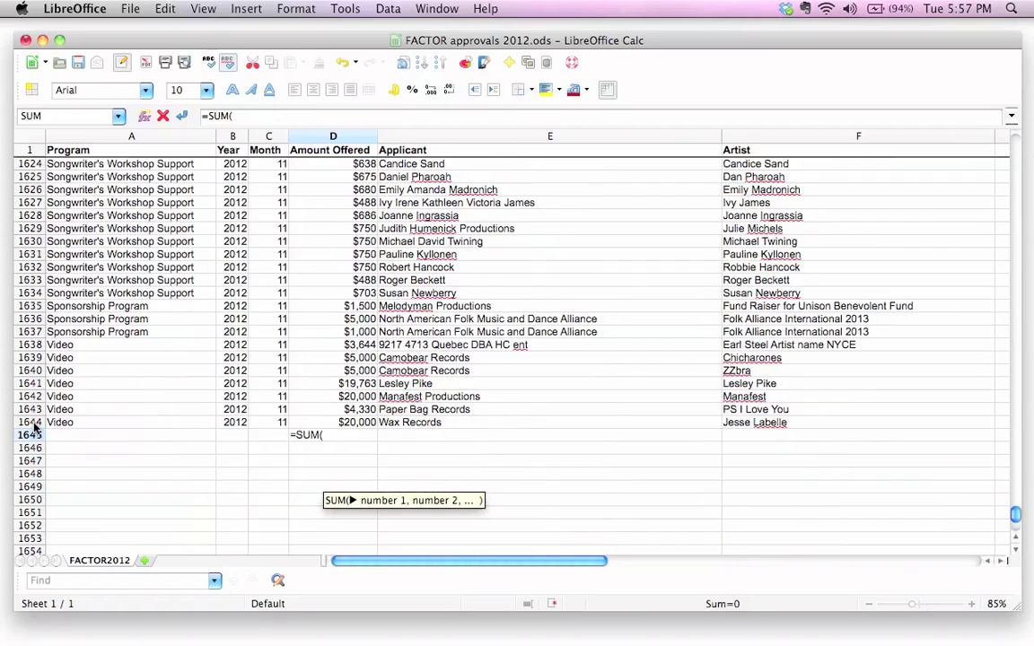
pyautogui.click(327, 434)
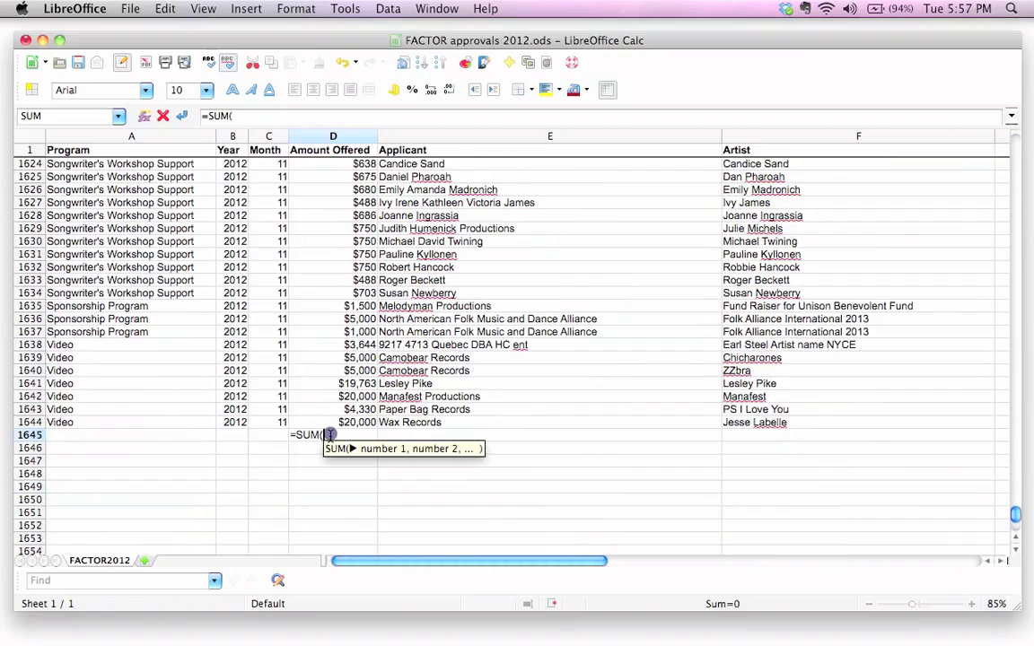
pyautogui.write('D2')
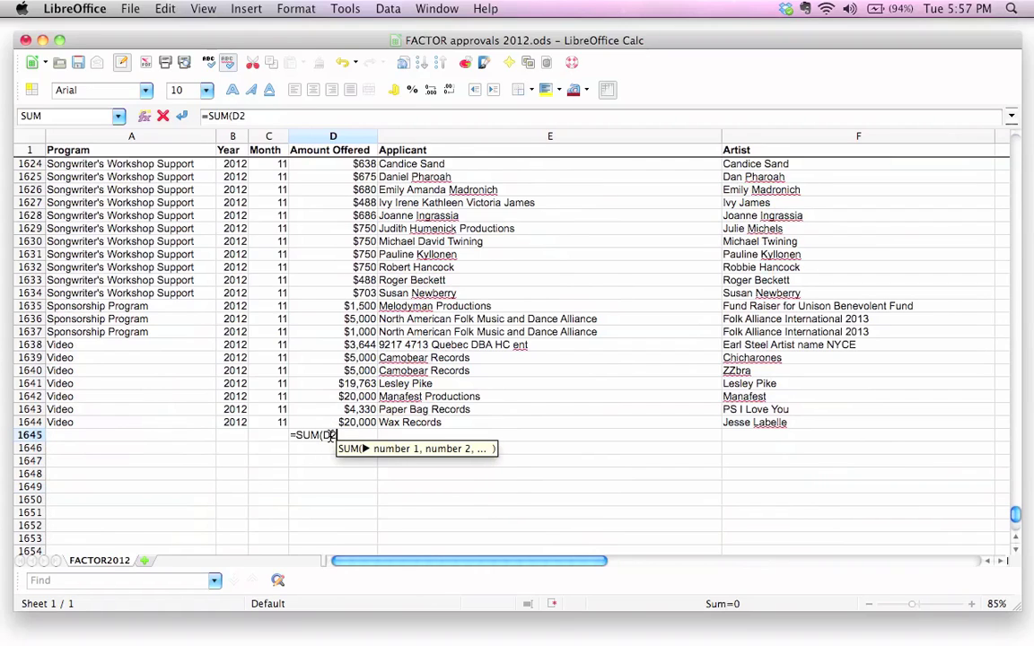
pyautogui.write(':')
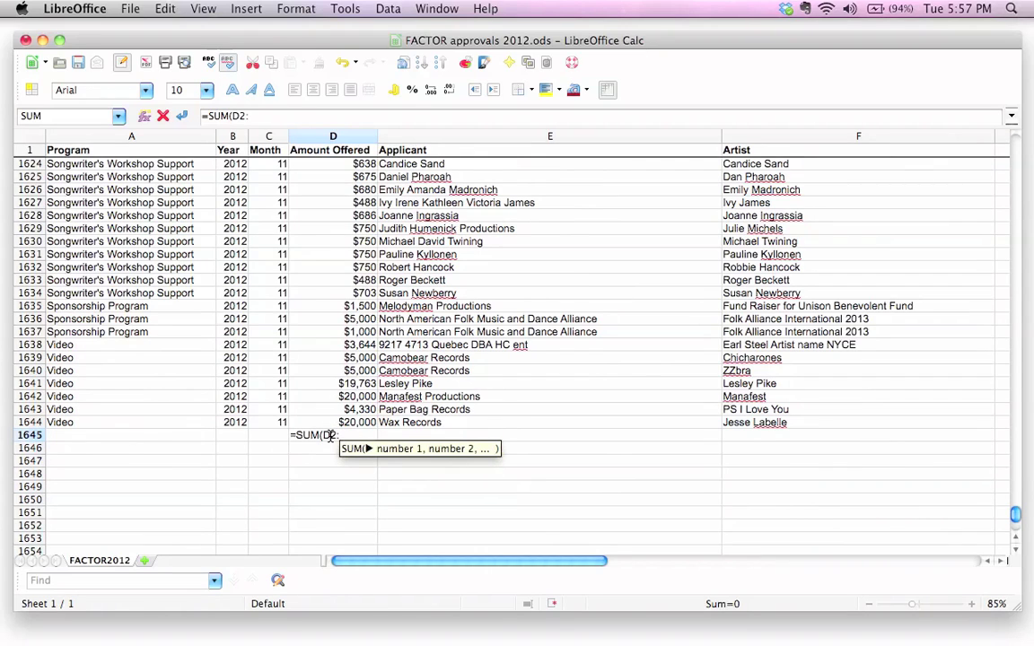
pyautogui.write('D1')
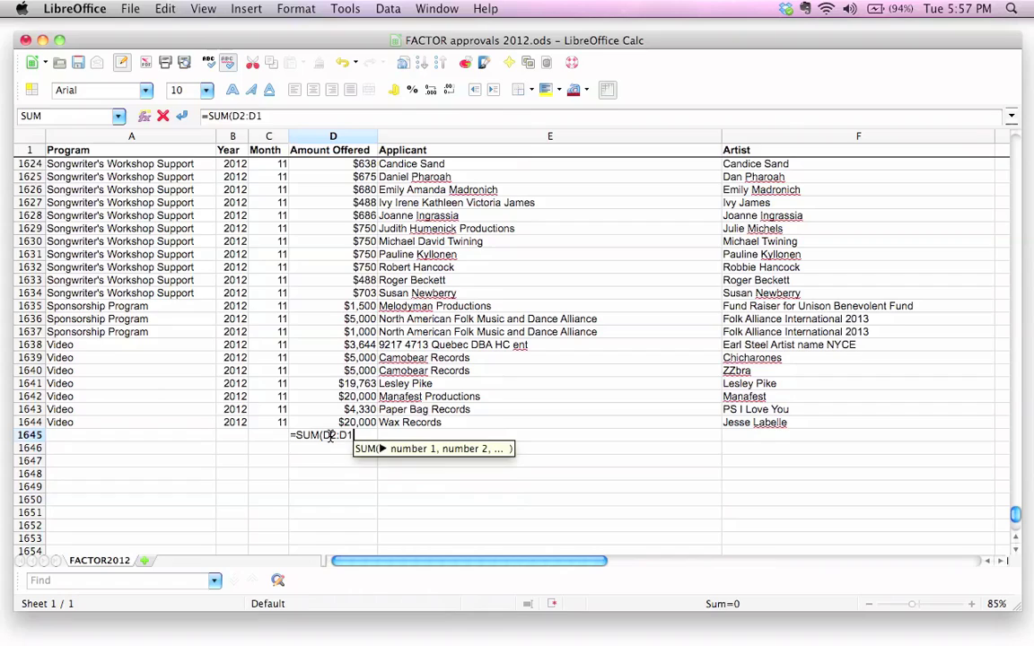
pyautogui.write('644)')
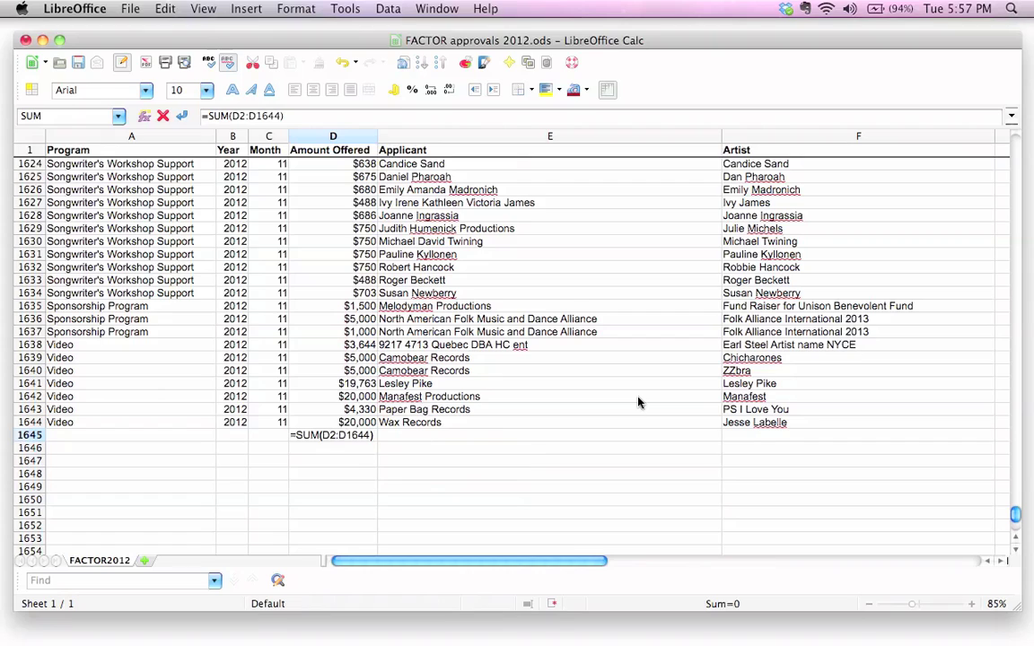
pyautogui.press('Return')
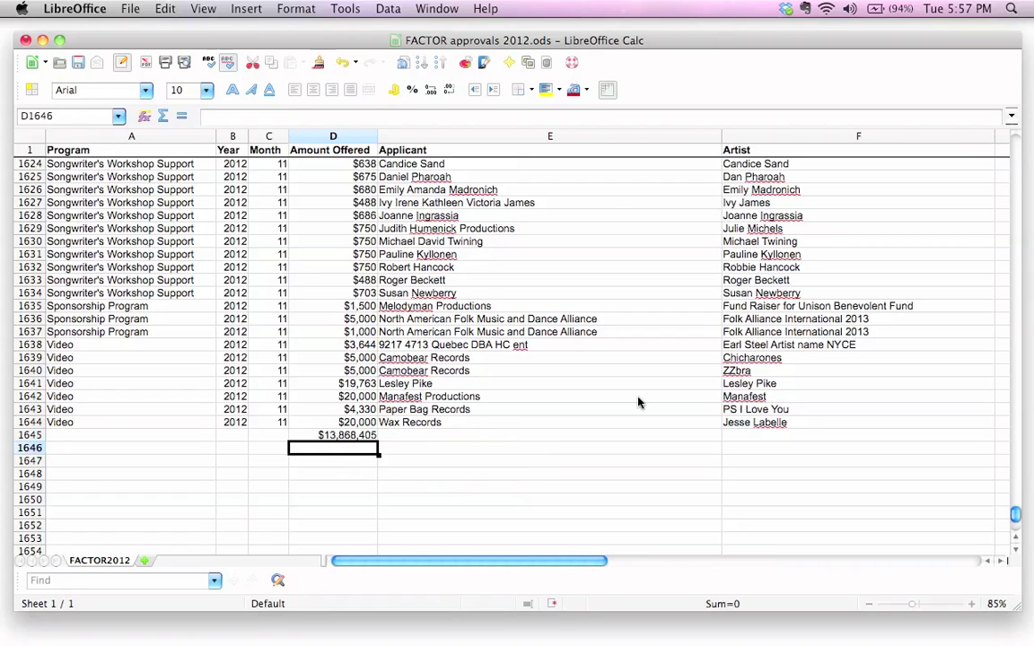
# Delete the total formula from cell D1645, keeping the default content types selected for deletion.
pyautogui.press('Up')
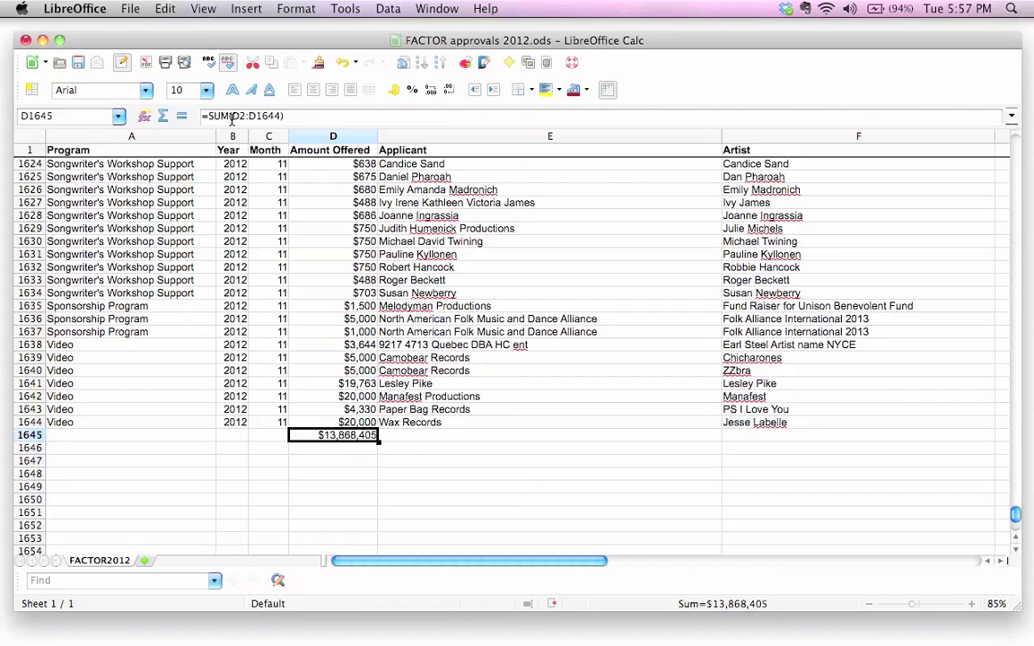
pyautogui.press('BackSpace')
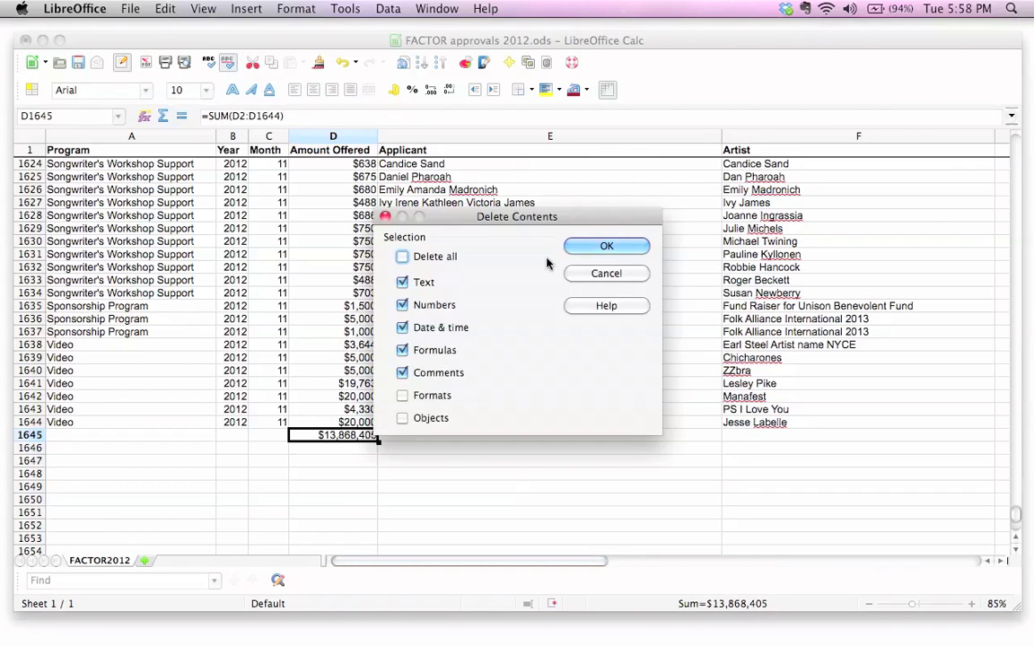
pyautogui.click(626, 248)
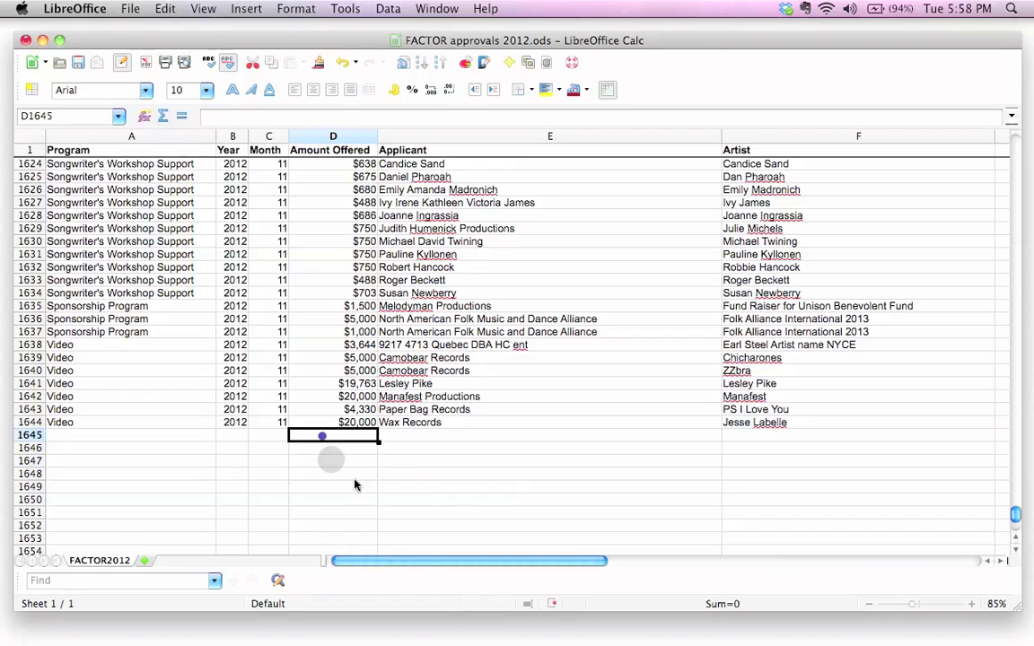
# Insert an automatic sum in cell D1645, check that its range covers D2:D1644, and accept it.
pyautogui.click(322, 435)
pyautogui.click(162, 119)
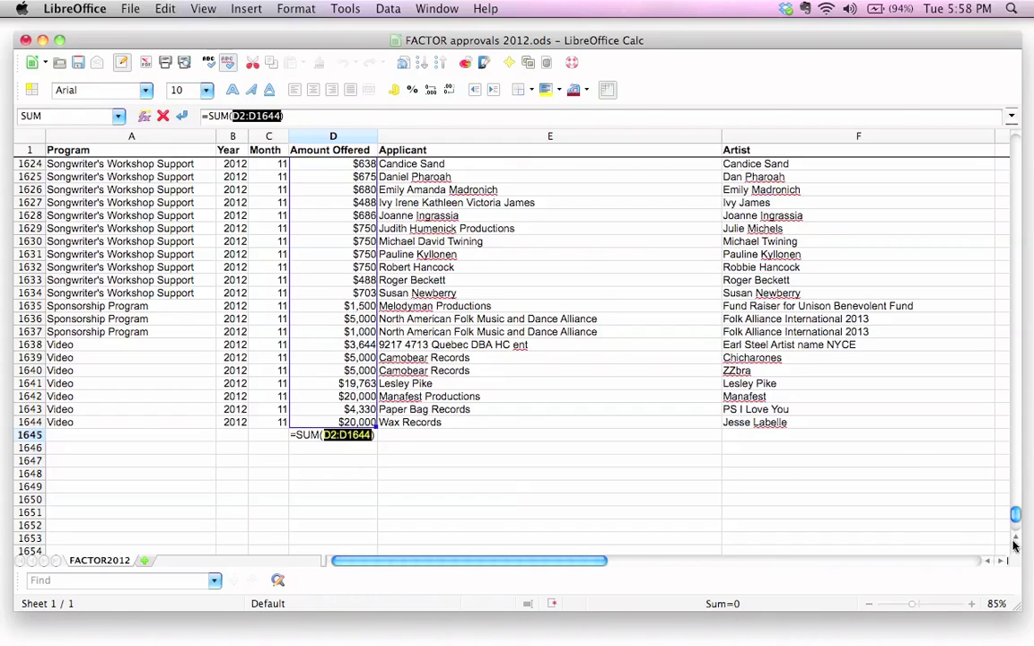
pyautogui.moveTo(1015, 515); pyautogui.dragTo(1032, 105)
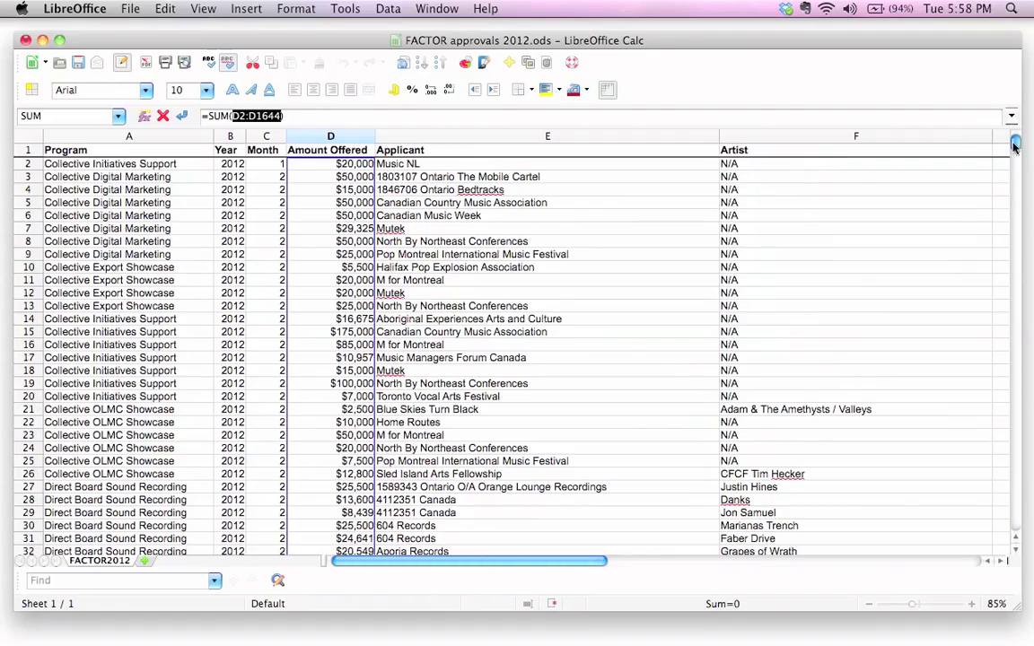
pyautogui.moveTo(1014, 144); pyautogui.dragTo(1018, 512)
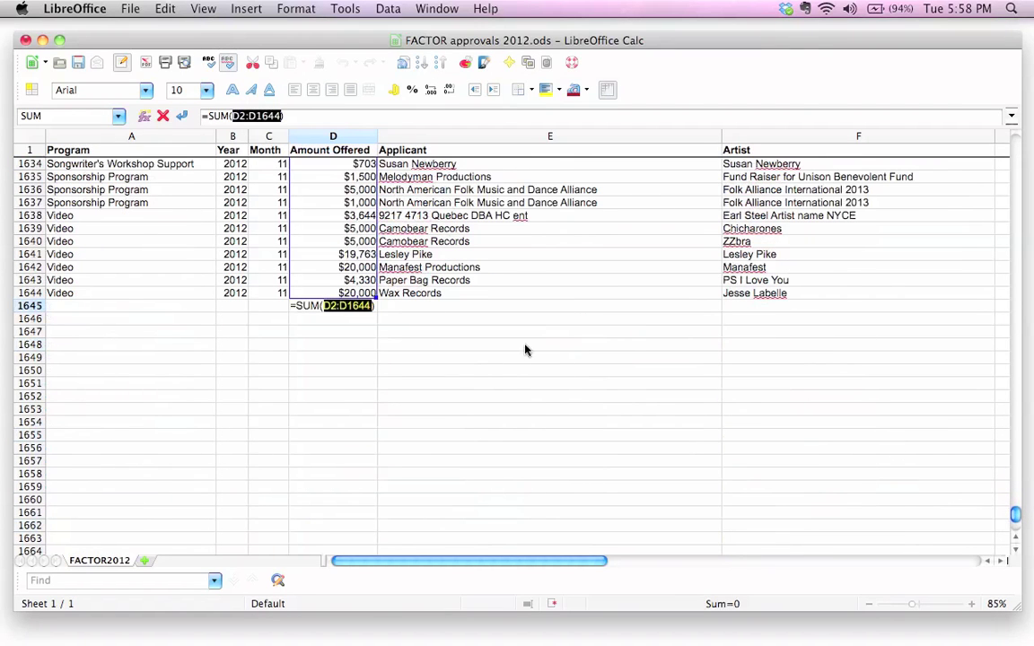
pyautogui.click(183, 120)
pyautogui.click(346, 361)
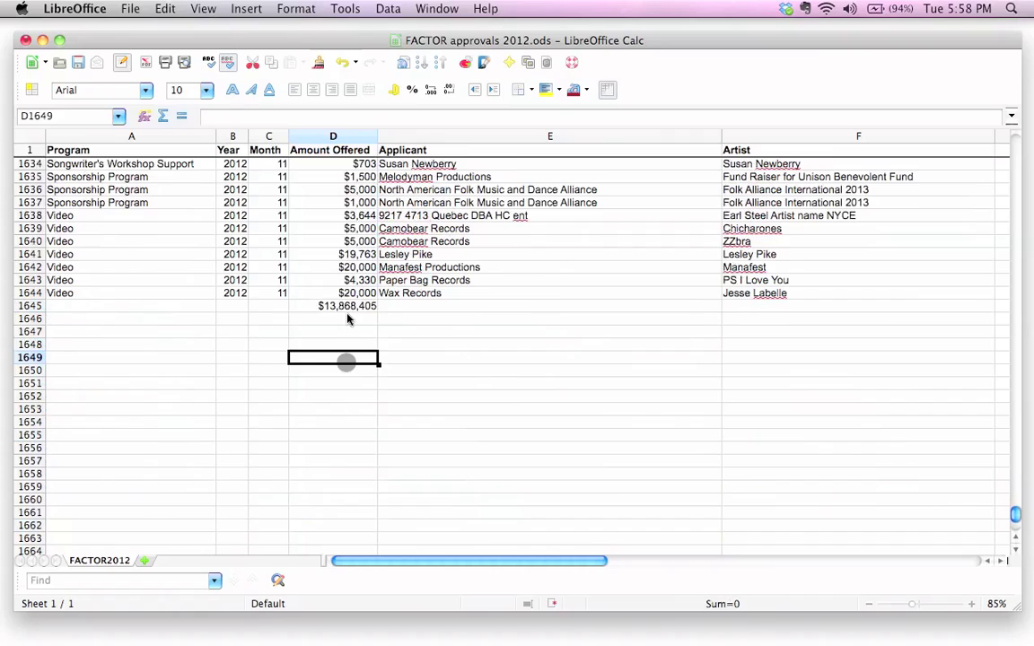
pyautogui.click(344, 319)
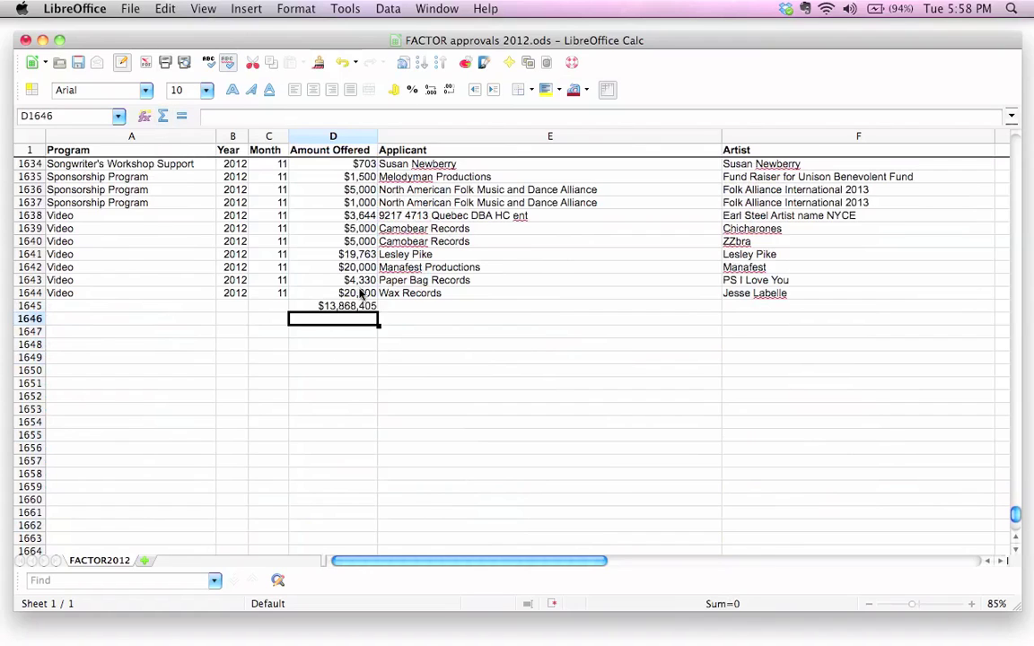
# Clear the automatic sum from cell D1645.
pyautogui.click(359, 307)
pyautogui.press('BackSpace')
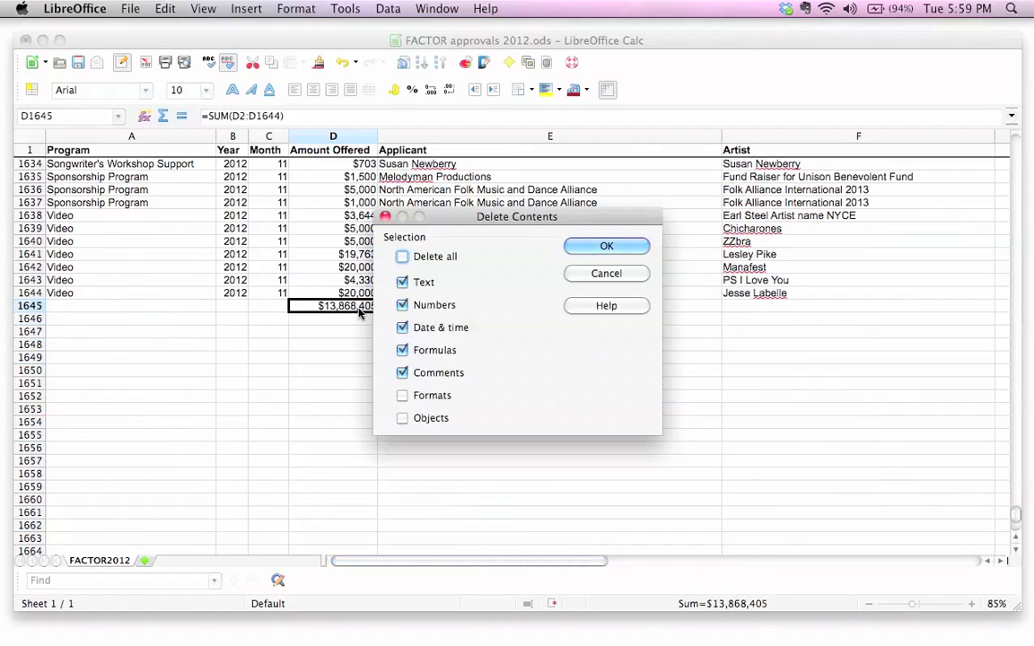
pyautogui.press('Return')
# Enter a handwritten sum formula over the range D2:D1644 in cell D1645.
pyautogui.write('=sum(')
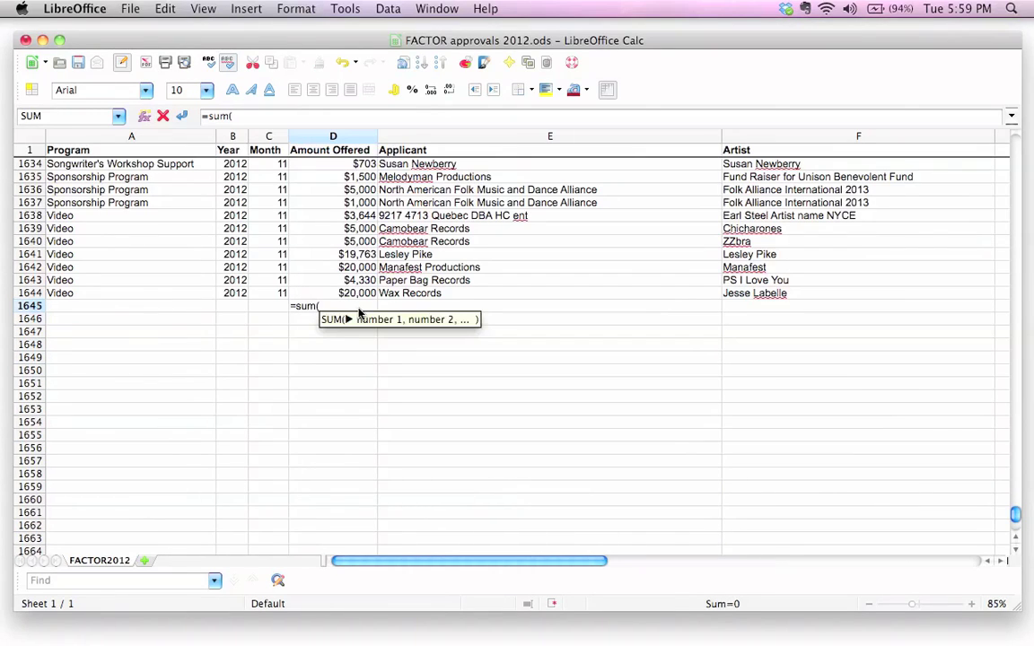
pyautogui.write('D2:')
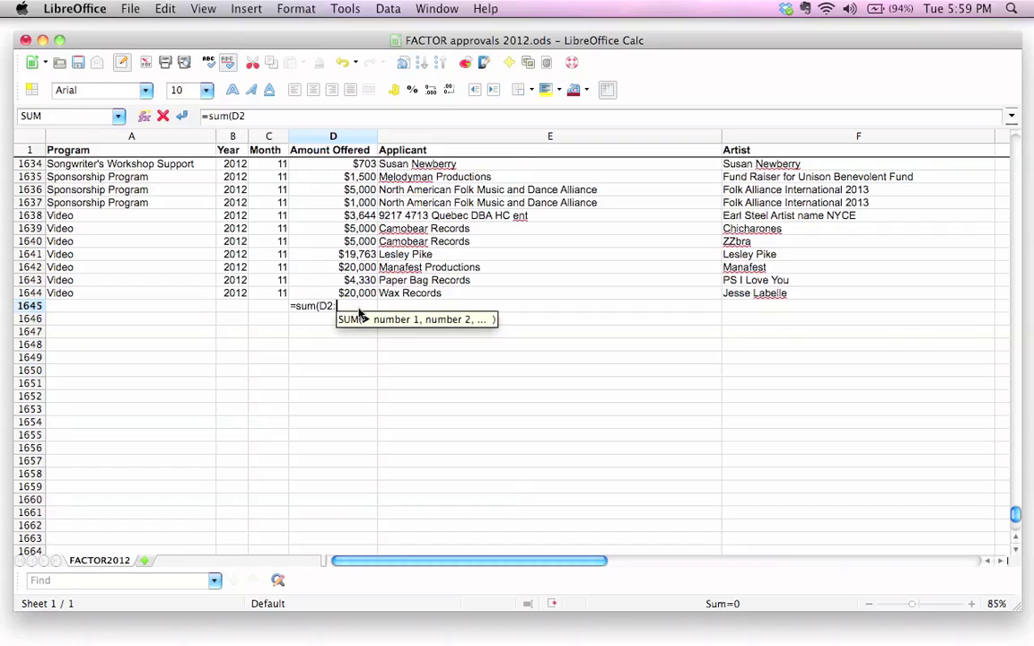
pyautogui.write('D')
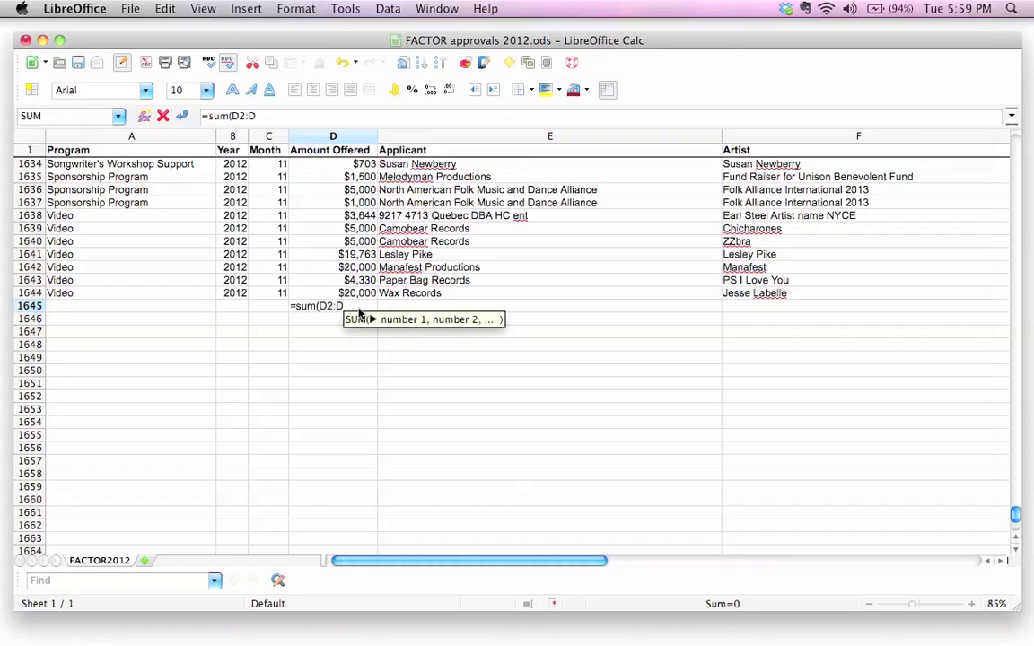
pyautogui.write('1644')
pyautogui.press('Return')
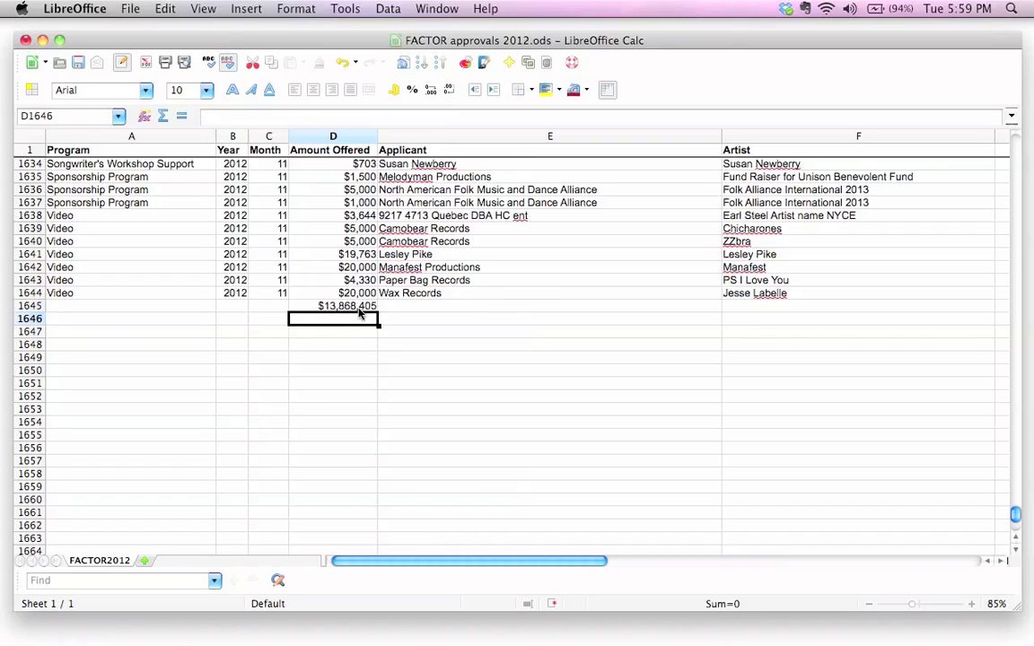